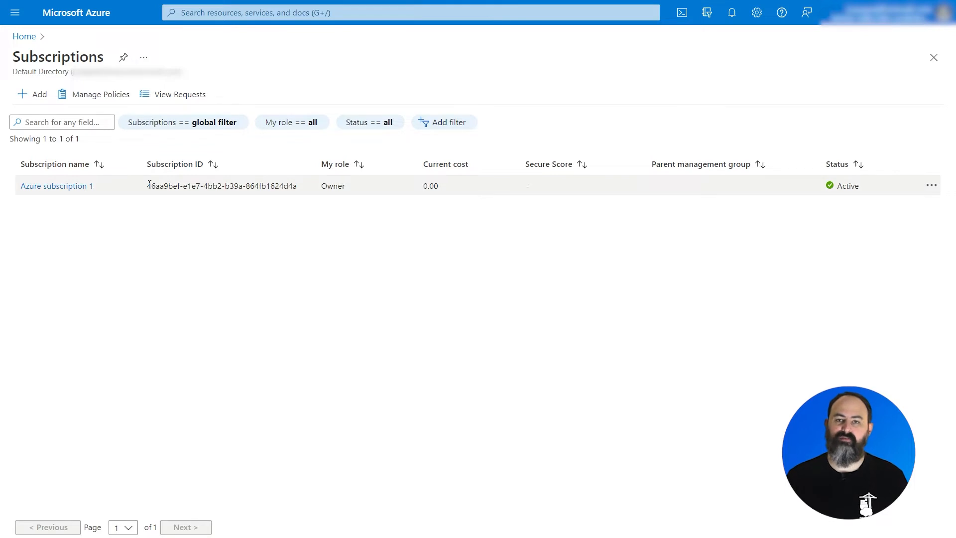
Step: Copy the subscription ID of Azure subscription 1
{"action": "left_click_drag", "start_coordinate": [149, 184], "coordinate": [298, 186]}
{"action": "left_click", "coordinate": [320, 227]}
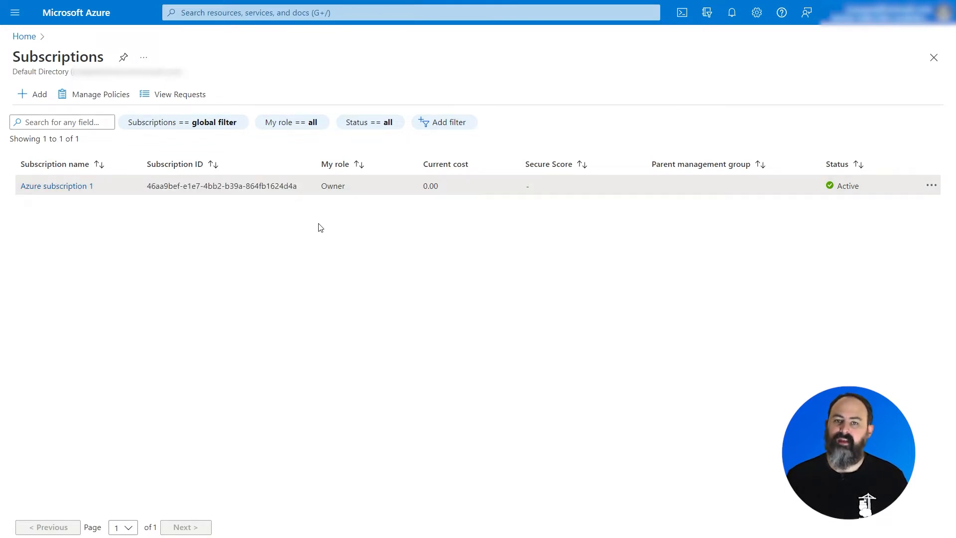
Step: Register a single-tenant application named AKS Environment in the default Azure Active Directory
{"action": "left_click", "coordinate": [20, 12]}
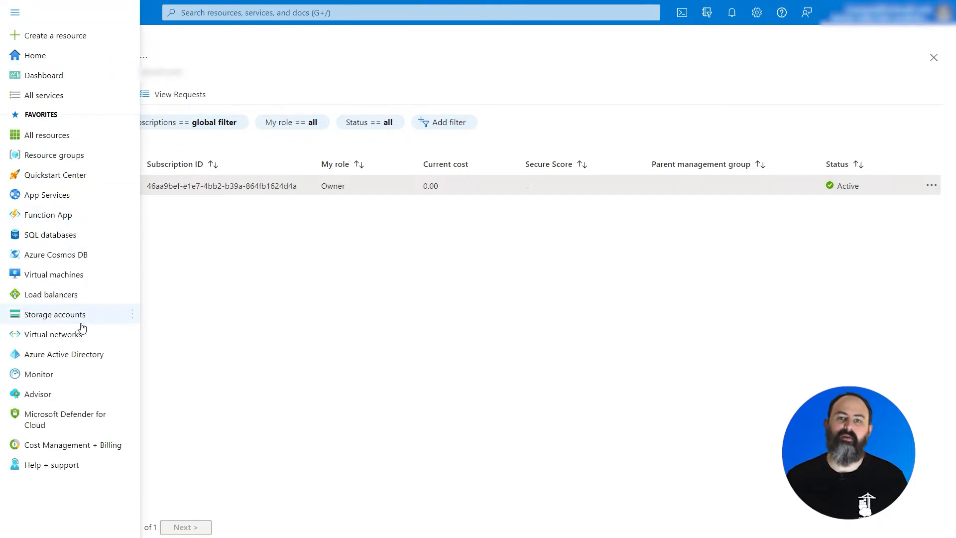
{"action": "left_click", "coordinate": [84, 354]}
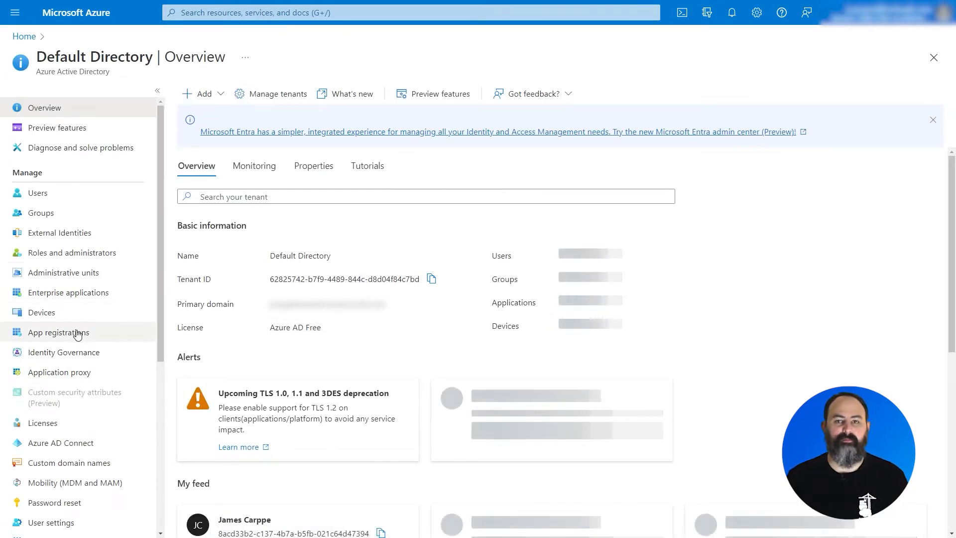
{"action": "left_click", "coordinate": [77, 334]}
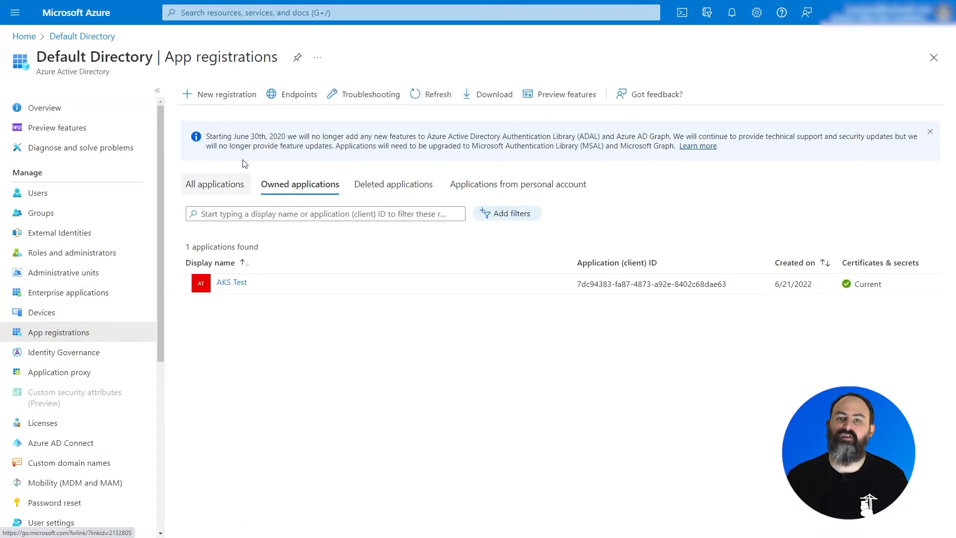
{"action": "left_click", "coordinate": [245, 97]}
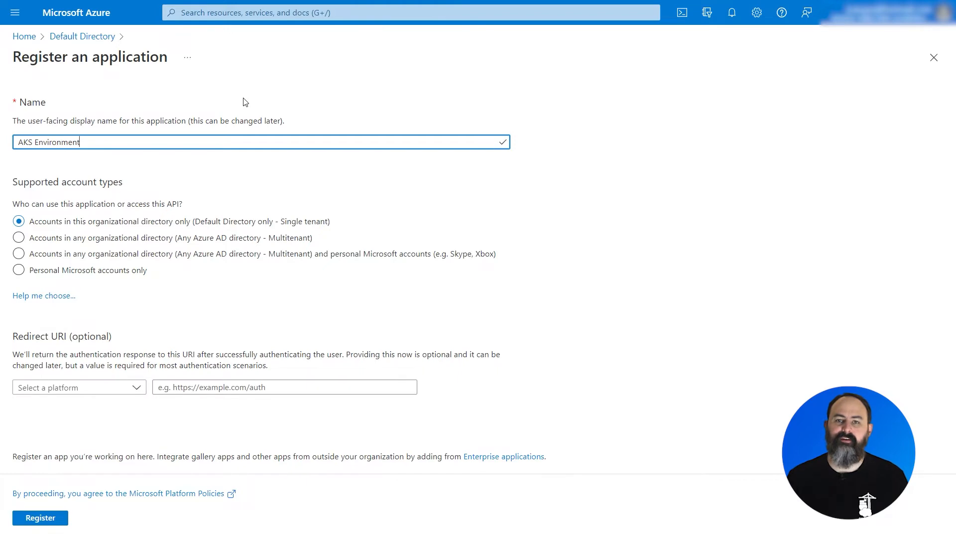
{"action": "left_click", "coordinate": [49, 520]}
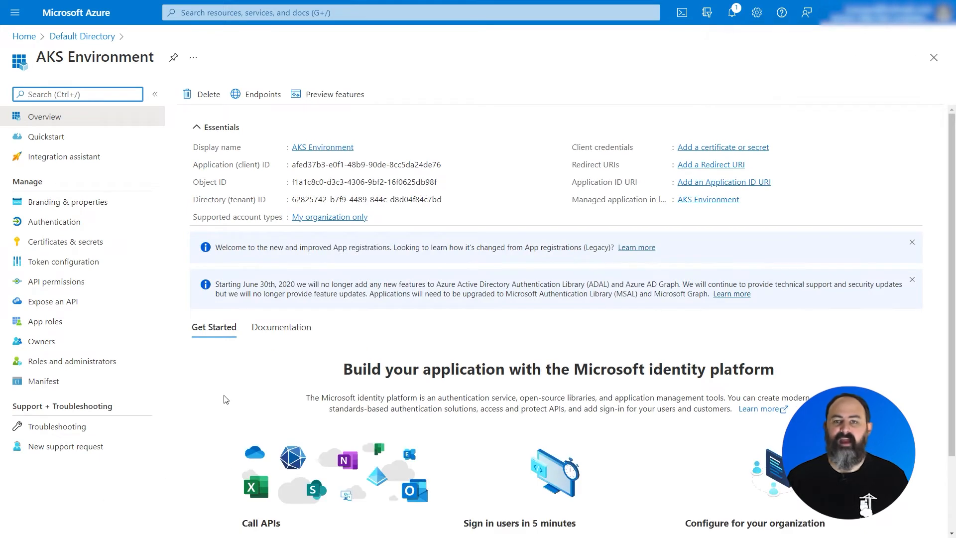
Step: Copy the application (client) ID and the directory (tenant) ID of the AKS Environment registration
{"action": "left_click_drag", "start_coordinate": [293, 165], "coordinate": [441, 165]}
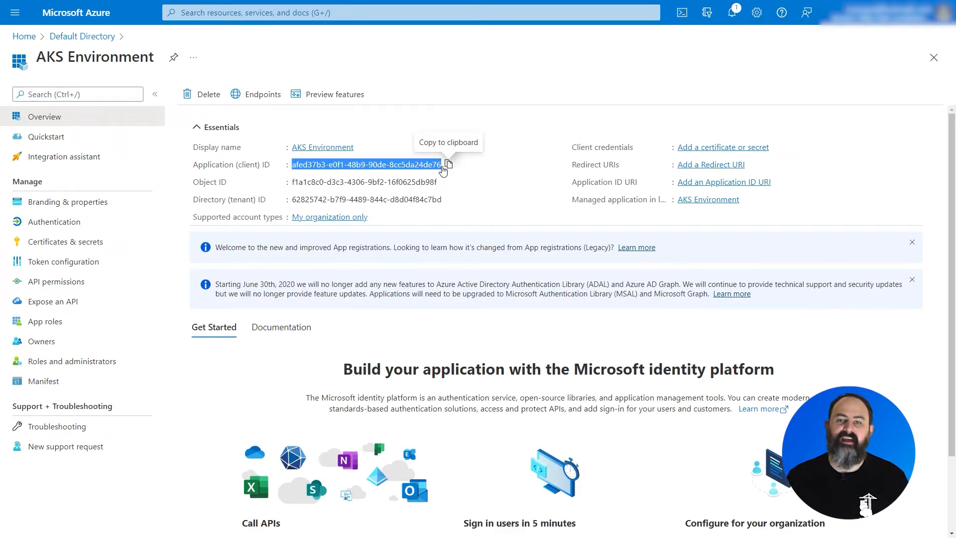
{"action": "left_click_drag", "start_coordinate": [294, 199], "coordinate": [442, 200]}
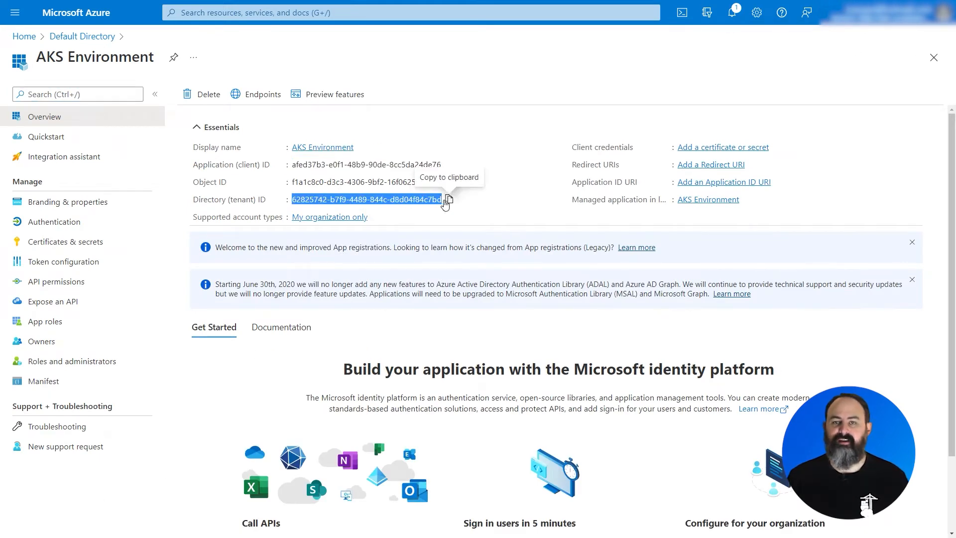
{"action": "left_click", "coordinate": [523, 215]}
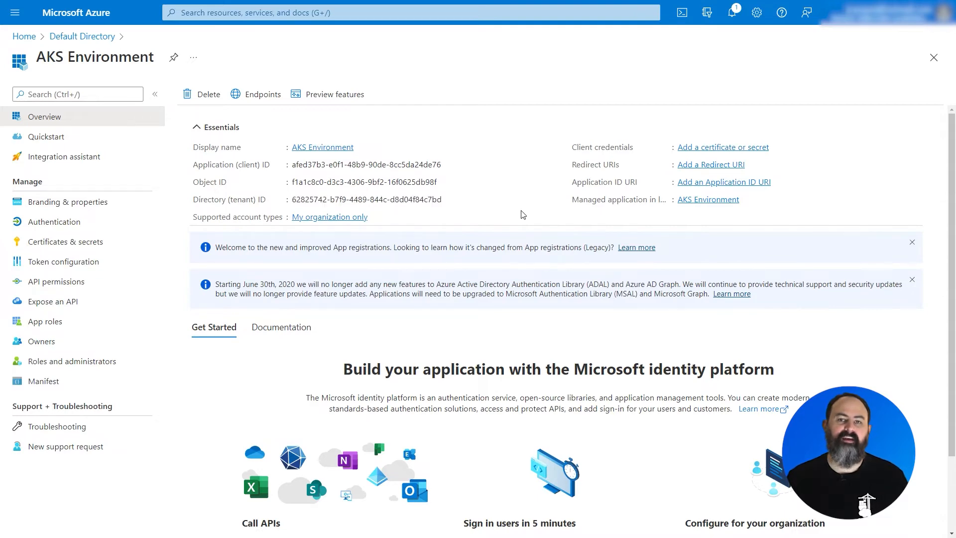
Step: Add a client secret described as My Secret to the app registration and copy its value
{"action": "left_click", "coordinate": [77, 244]}
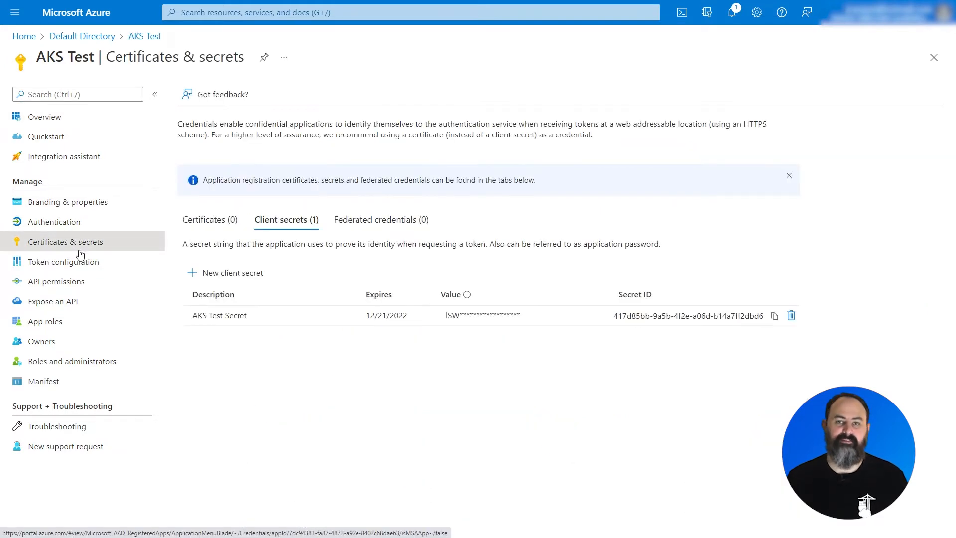
{"action": "left_click", "coordinate": [234, 280]}
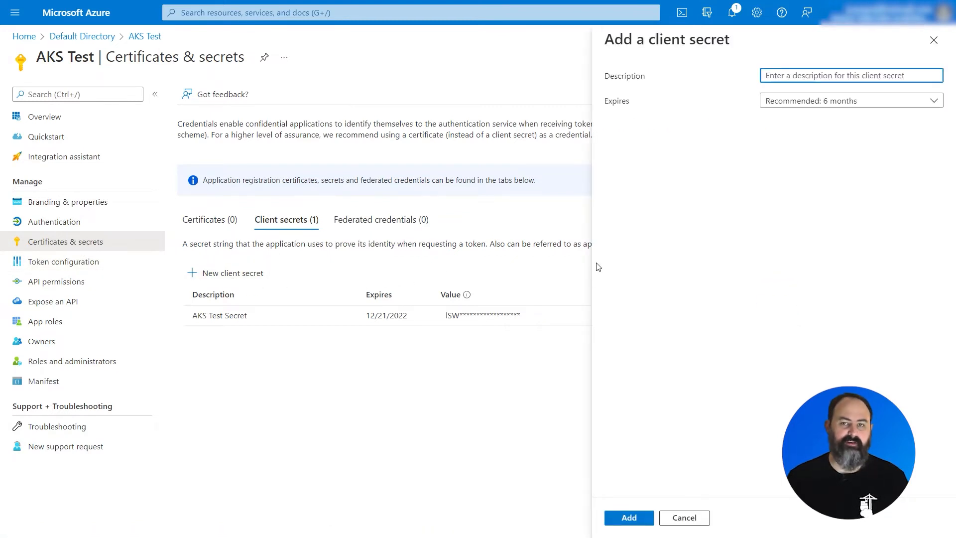
{"action": "type", "text": "My Secret"}
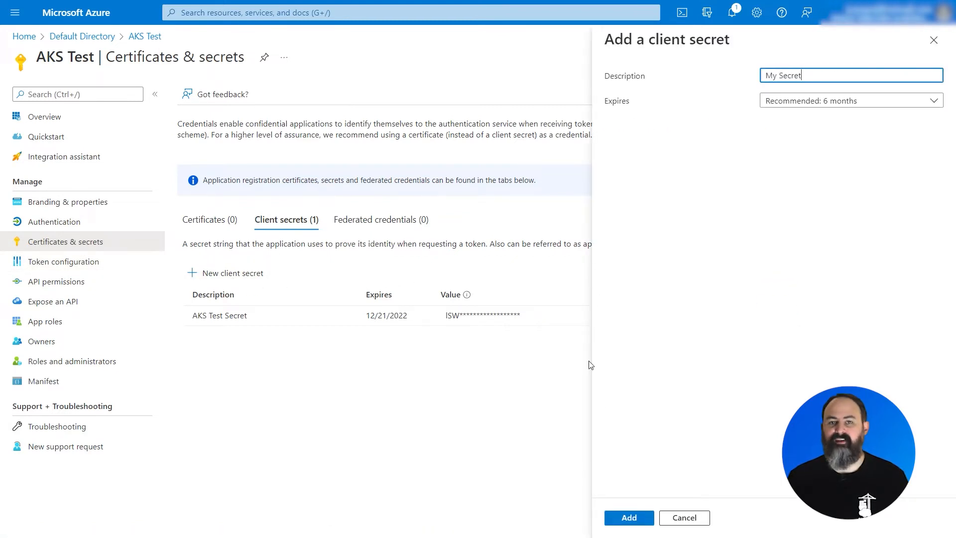
{"action": "left_click", "coordinate": [641, 518]}
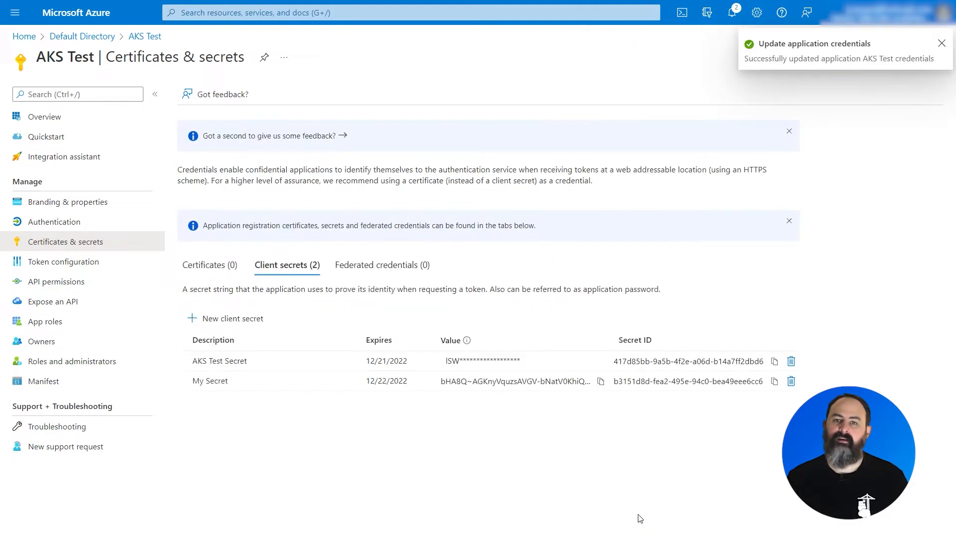
{"action": "left_click_drag", "start_coordinate": [443, 381], "coordinate": [597, 388]}
{"action": "left_click", "coordinate": [604, 408]}
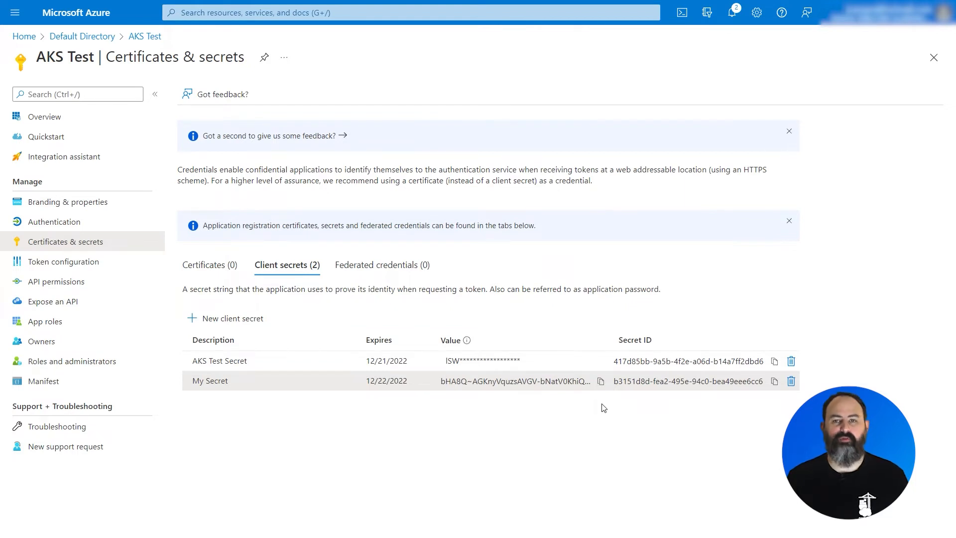
Step: Start a new role assignment in the access control of resource-group-au, choosing the Contributor role
{"action": "left_click", "coordinate": [11, 13]}
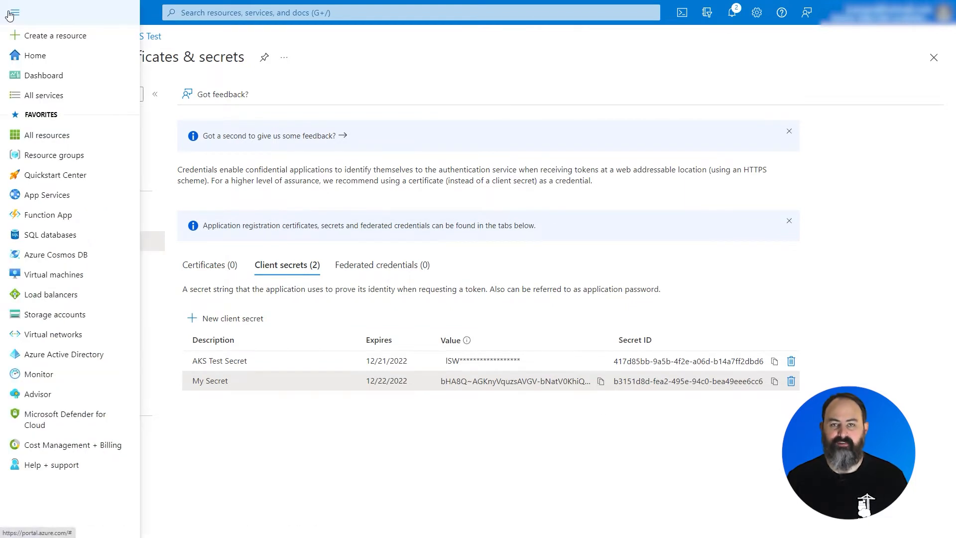
{"action": "left_click", "coordinate": [42, 155]}
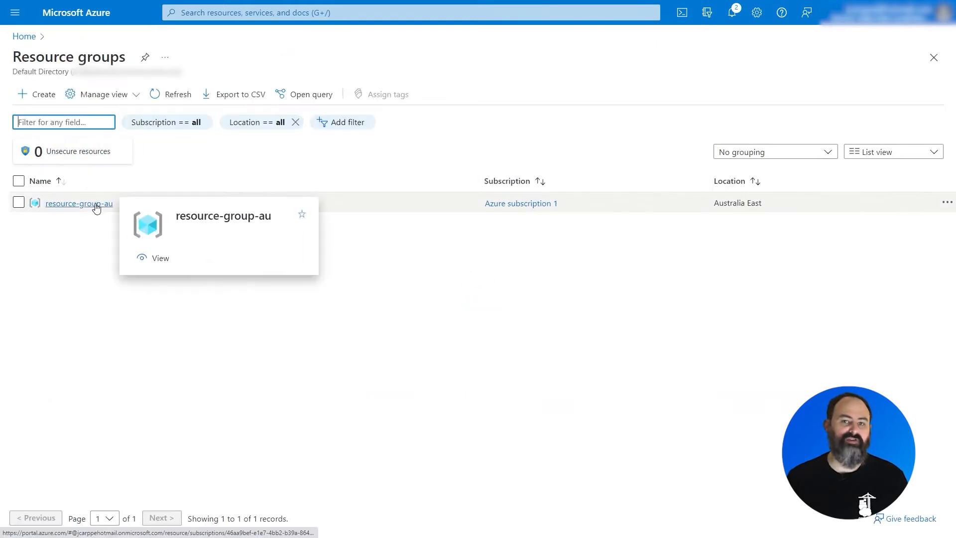
{"action": "left_click", "coordinate": [97, 205]}
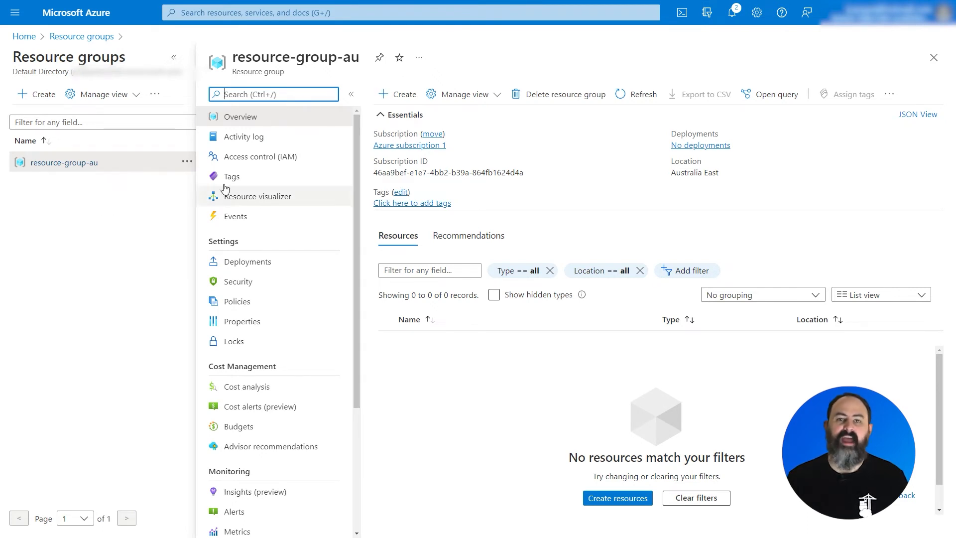
{"action": "left_click", "coordinate": [291, 157]}
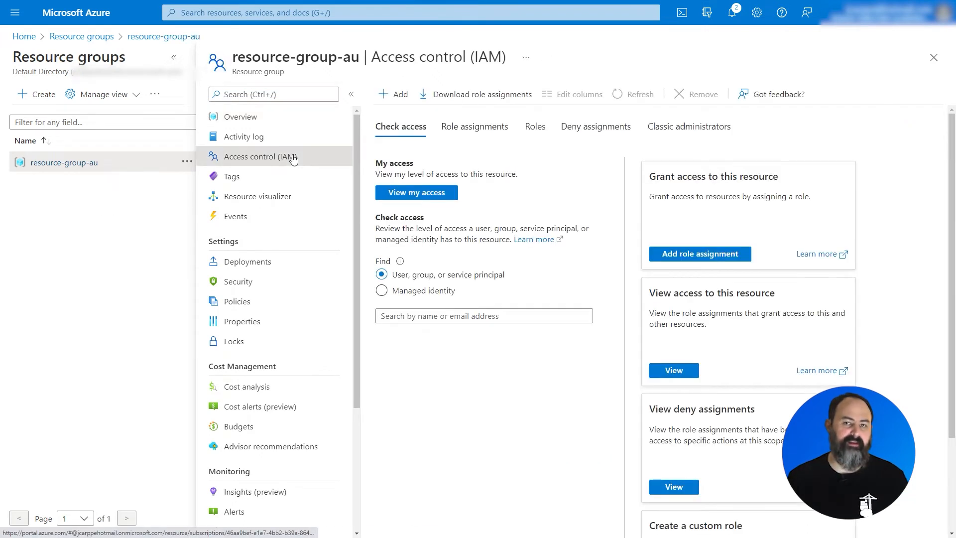
{"action": "left_click", "coordinate": [687, 257]}
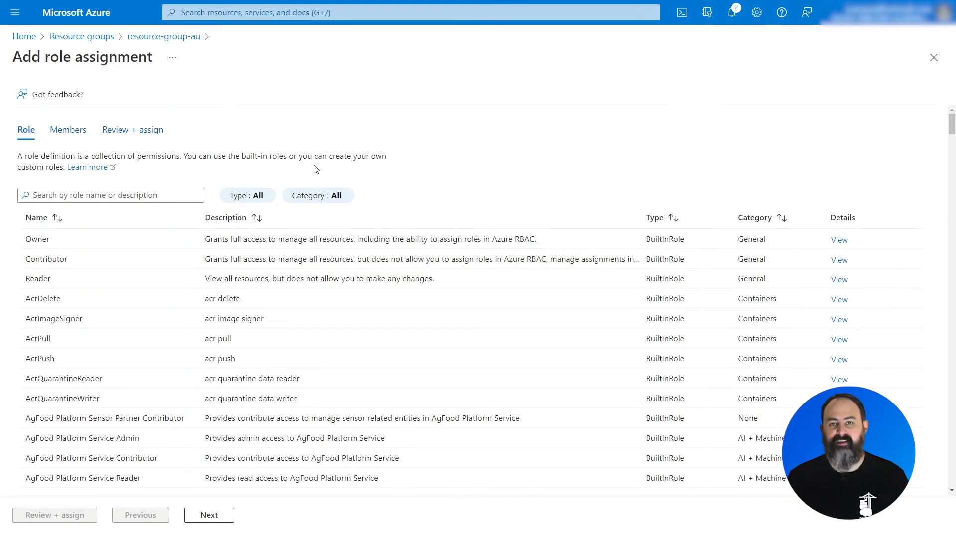
{"action": "left_click", "coordinate": [111, 266]}
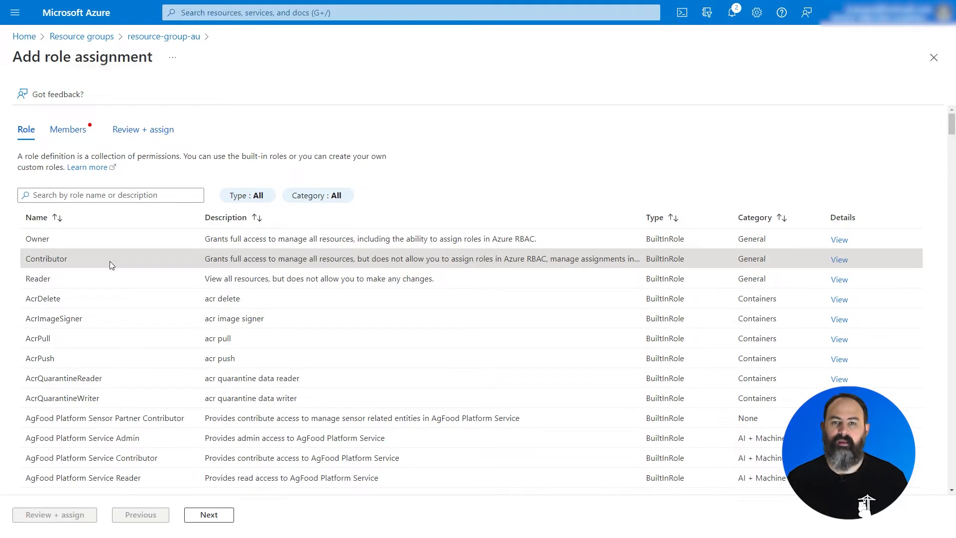
{"action": "left_click", "coordinate": [209, 515]}
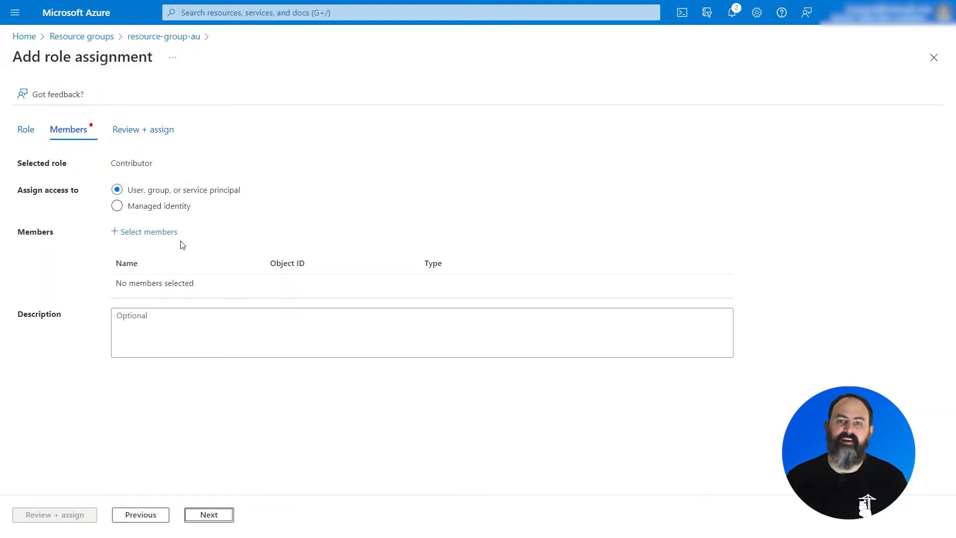
Step: Find the AKS Environment app by searching for "aks", add it as the member, and assign the role
{"action": "left_click", "coordinate": [149, 231]}
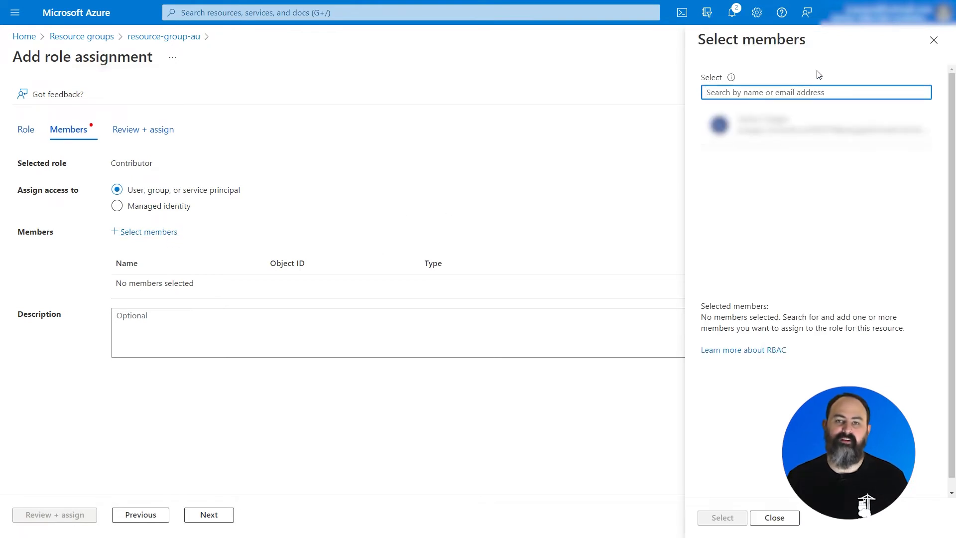
{"action": "type", "text": "aks"}
{"action": "left_click", "coordinate": [819, 140]}
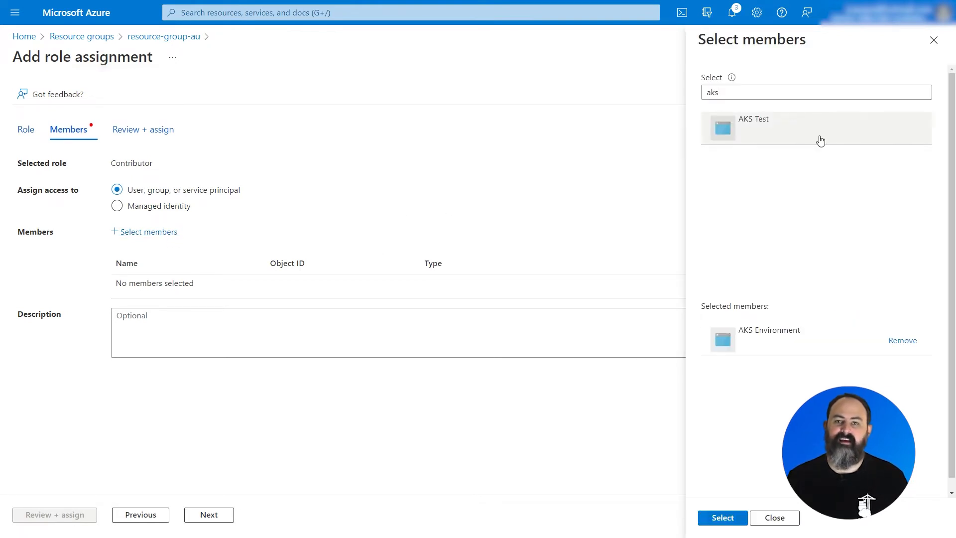
{"action": "left_click", "coordinate": [723, 517]}
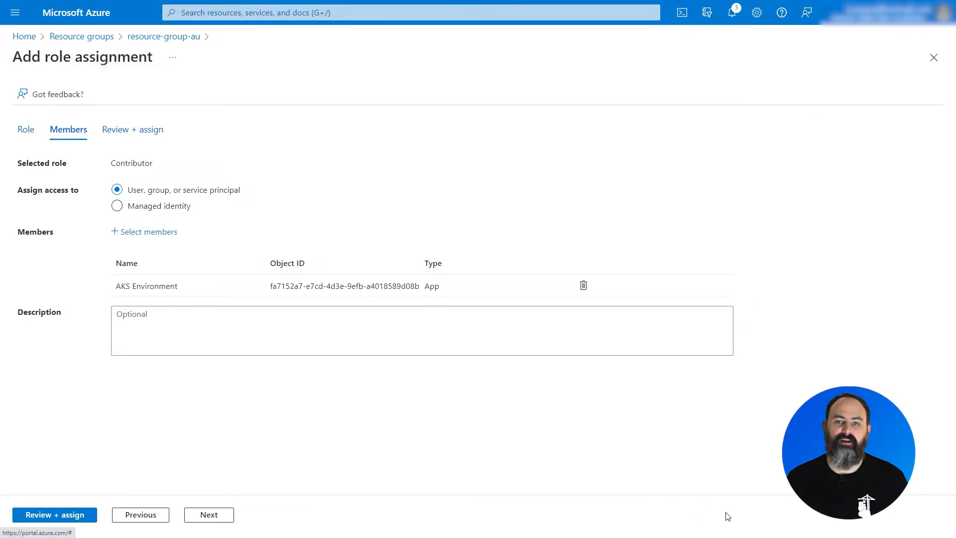
{"action": "left_click", "coordinate": [72, 516]}
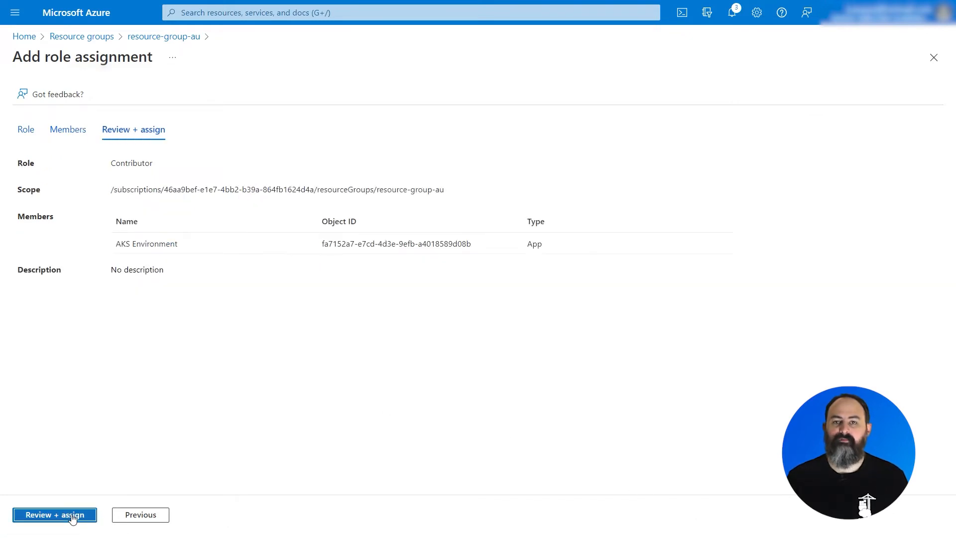
{"action": "left_click", "coordinate": [73, 516]}
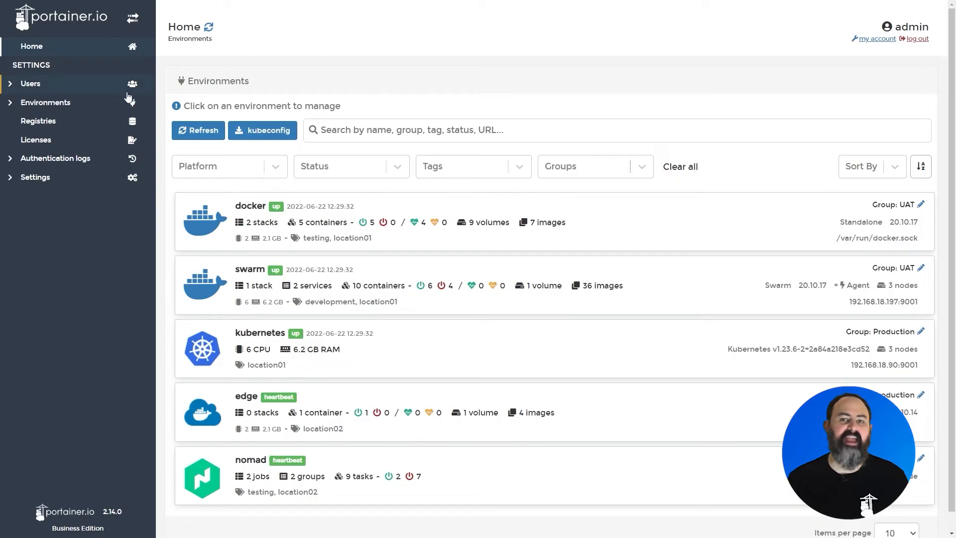
Step: In Portainer, start adding a KaaS environment with Azure Kubernetes Service (AKS) as the provider
{"action": "left_click", "coordinate": [92, 111]}
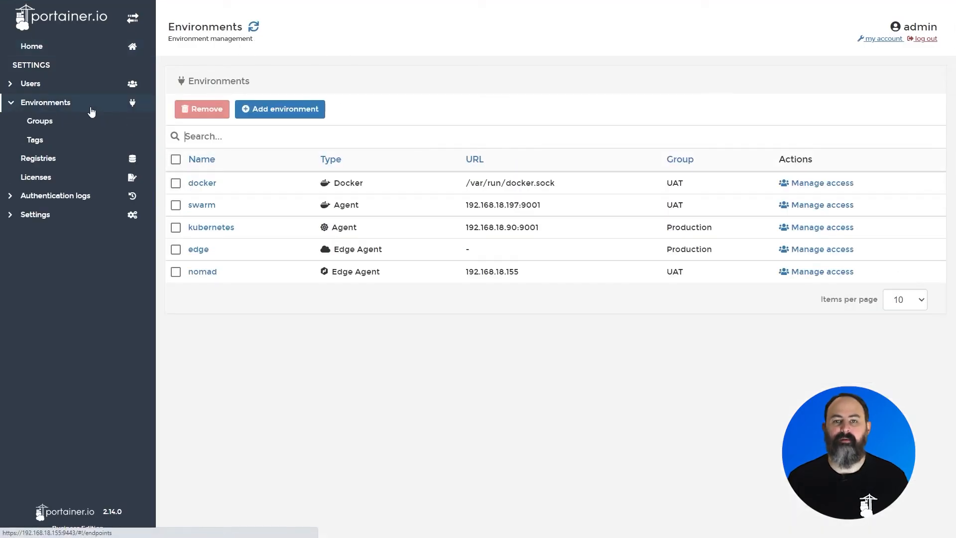
{"action": "left_click", "coordinate": [292, 110]}
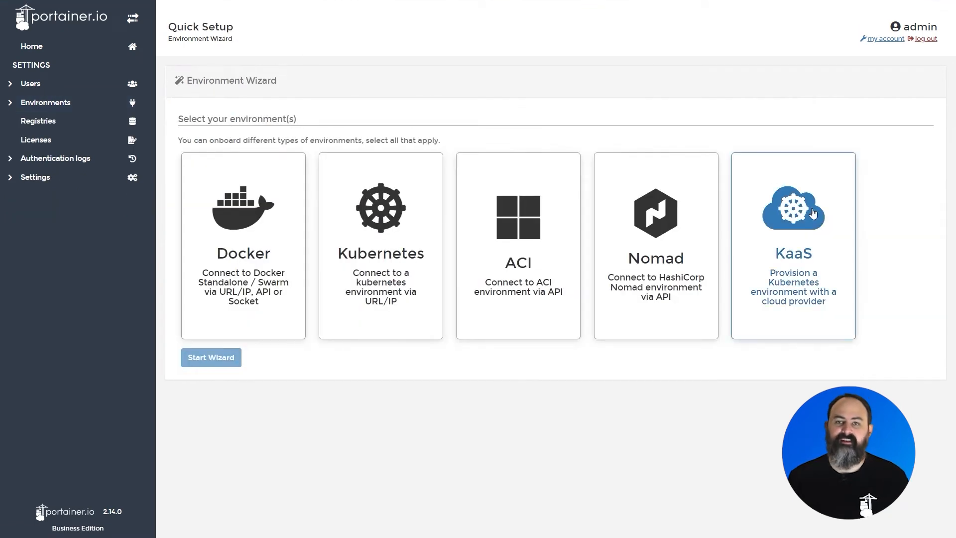
{"action": "left_click", "coordinate": [827, 268]}
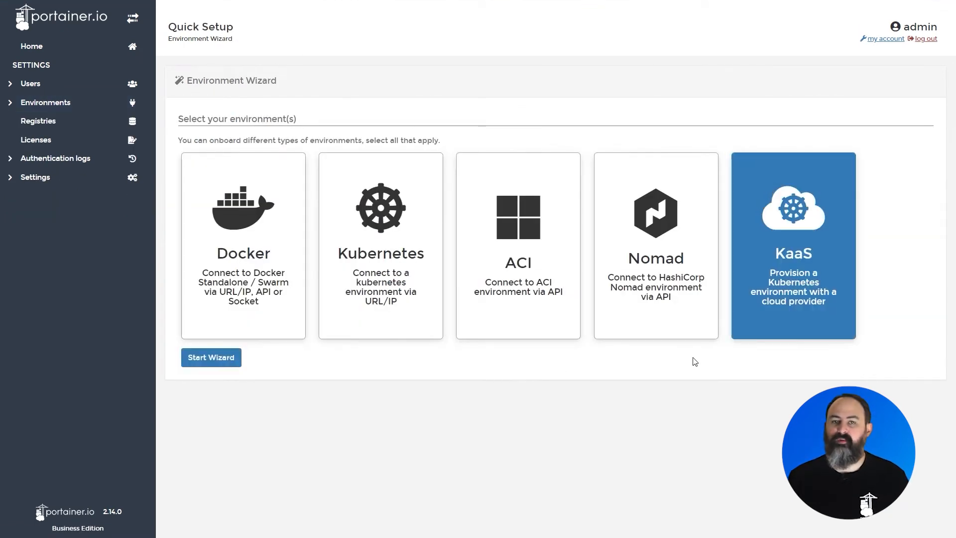
{"action": "left_click", "coordinate": [223, 363]}
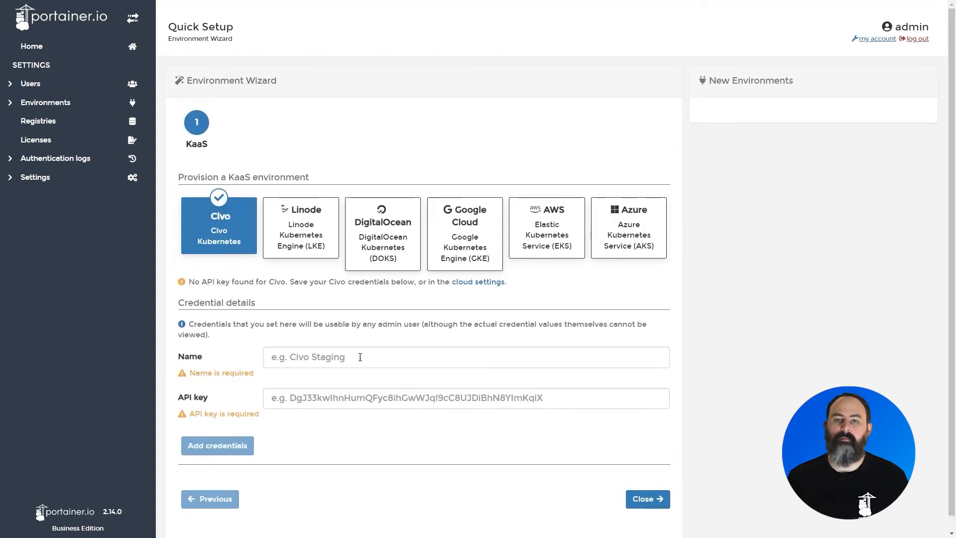
{"action": "left_click", "coordinate": [616, 236]}
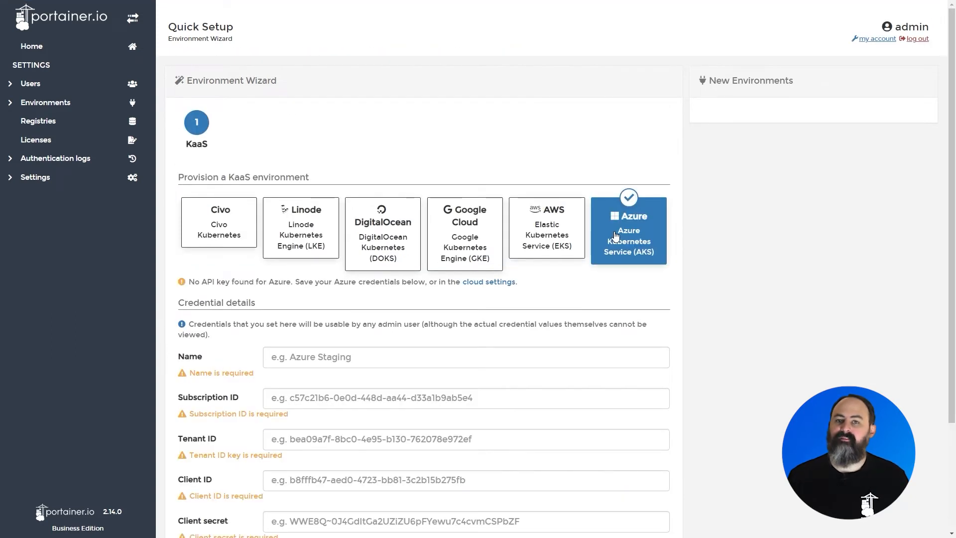
Step: Name the Azure credentials AKS Credentials and paste in the copied subscription ID
{"action": "scroll", "coordinate": [716, 314], "scroll_direction": "down", "scroll_amount": 3}
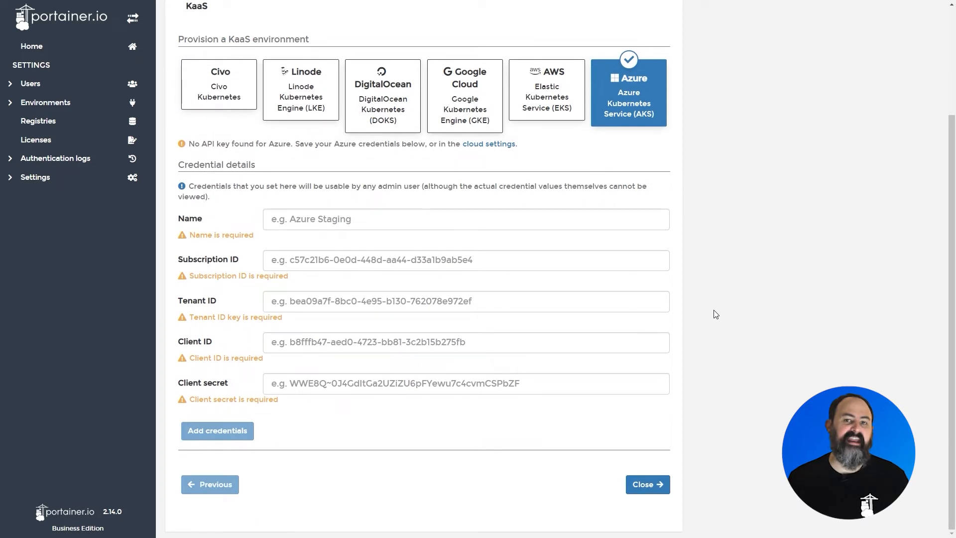
{"action": "left_click", "coordinate": [484, 212]}
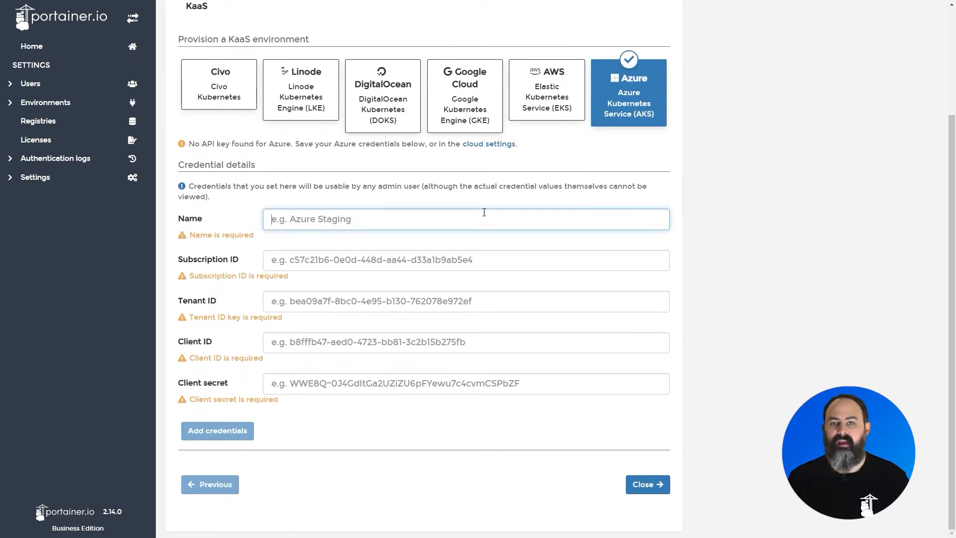
{"action": "type", "text": "AKS Credentials"}
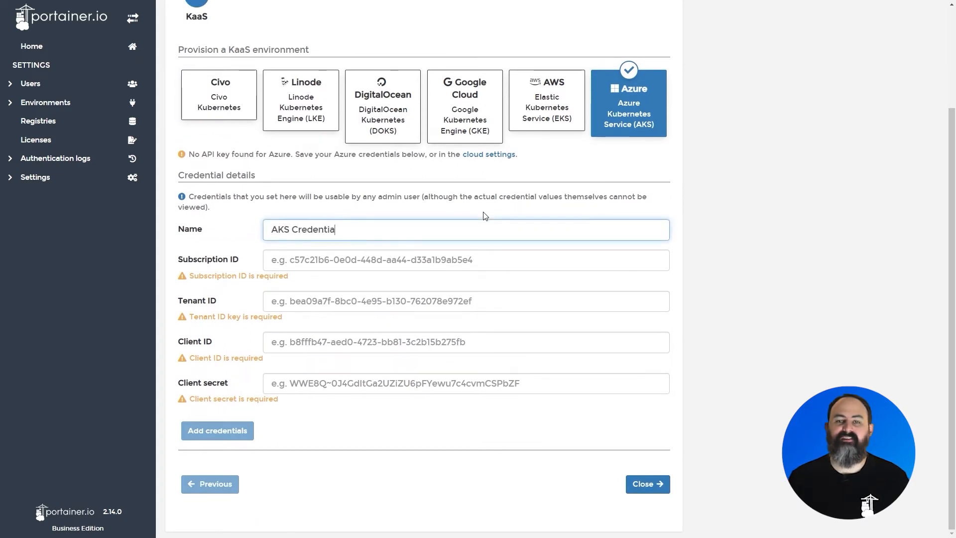
{"action": "key", "text": "Tab"}
{"action": "key", "text": "super+v"}
{"action": "left_click", "coordinate": [373, 396]}
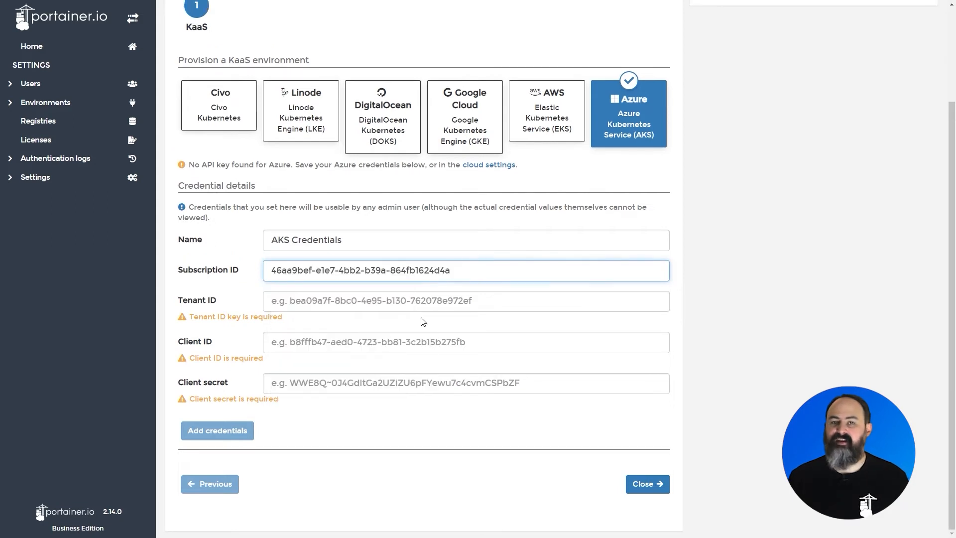
Step: Fill in the tenant ID and client ID of the Azure credentials with the matching values from the clipboard history
{"action": "key", "text": "Tab"}
{"action": "key", "text": "super+v"}
{"action": "scroll", "coordinate": [368, 404], "scroll_direction": "down", "scroll_amount": 3}
{"action": "left_click", "coordinate": [367, 378]}
{"action": "key", "text": "Tab"}
{"action": "key", "text": "super+v"}
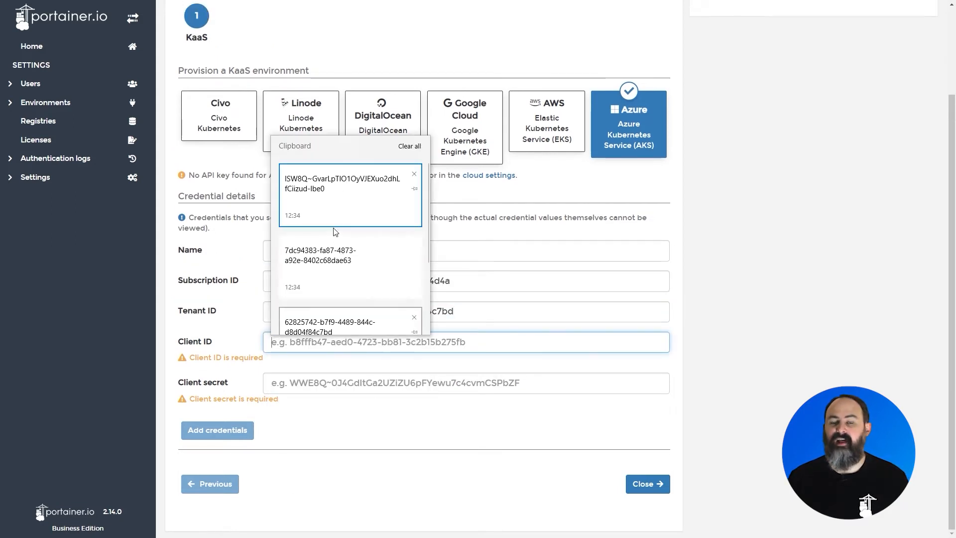
{"action": "left_click", "coordinate": [344, 319]}
Step: Paste the copied client secret into the client secret field and add the Azure credentials
{"action": "key", "text": "Tab"}
{"action": "key", "text": "super+v"}
{"action": "left_click", "coordinate": [379, 224]}
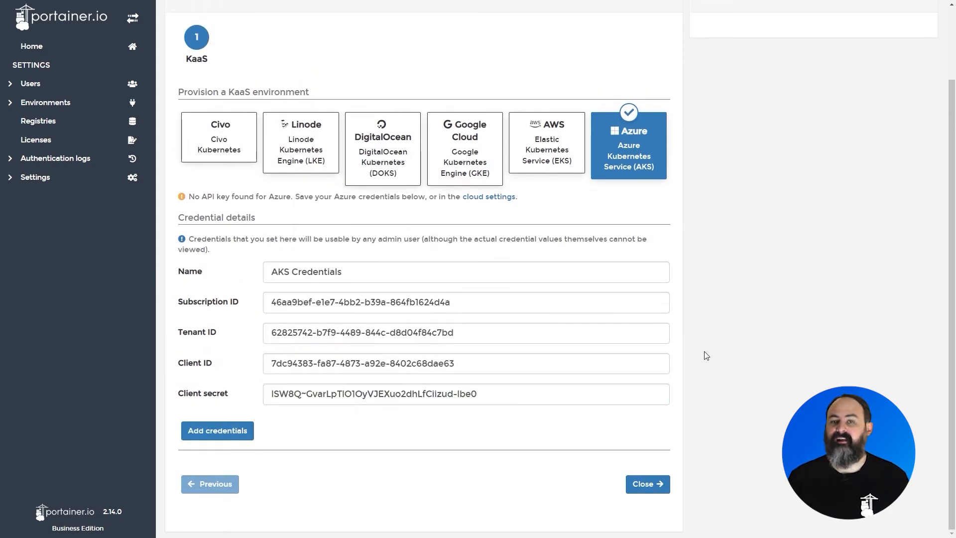
{"action": "left_click", "coordinate": [223, 432]}
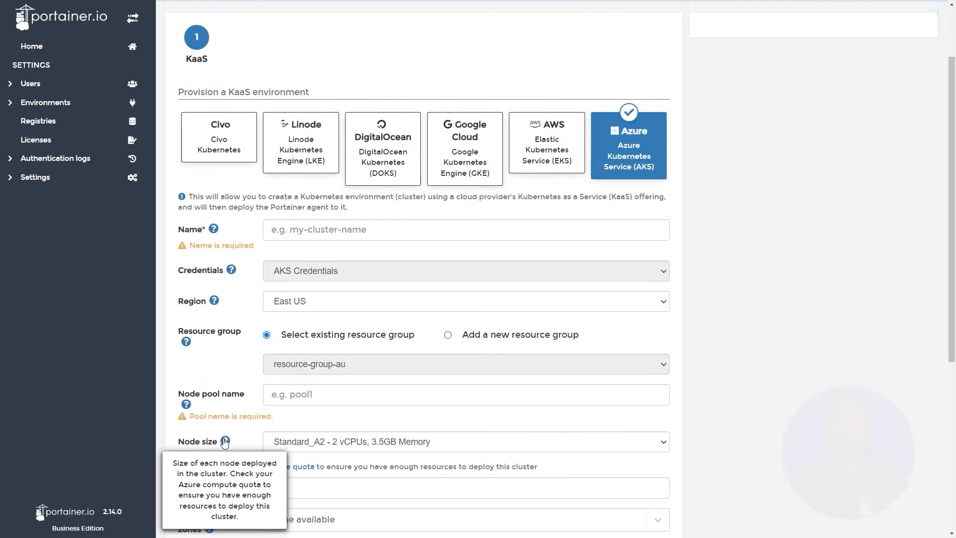
Step: Name the new Kubernetes environment aks and set its region to Australia East
{"action": "scroll", "coordinate": [114, 431], "scroll_direction": "down", "scroll_amount": 1}
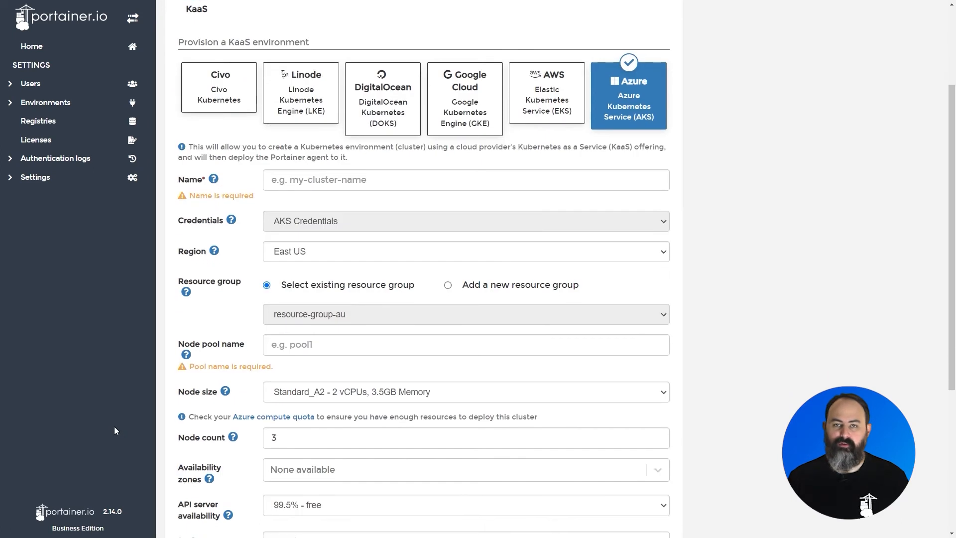
{"action": "left_click", "coordinate": [393, 179]}
{"action": "type", "text": "aks"}
{"action": "left_click", "coordinate": [407, 241]}
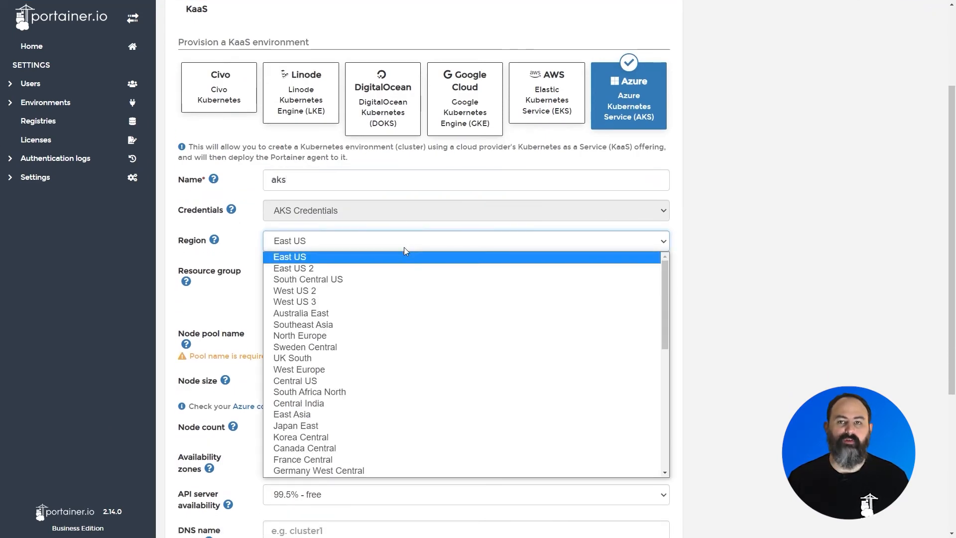
{"action": "left_click", "coordinate": [371, 313]}
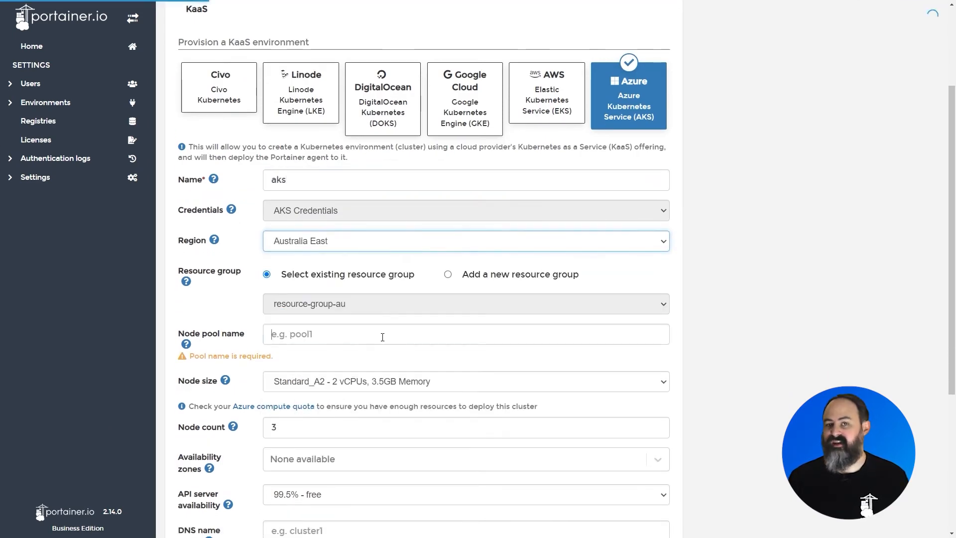
Step: Name the node pool pool1 and set the DNS name prefix to cluster1
{"action": "left_click", "coordinate": [382, 337]}
{"action": "type", "text": "pool1"}
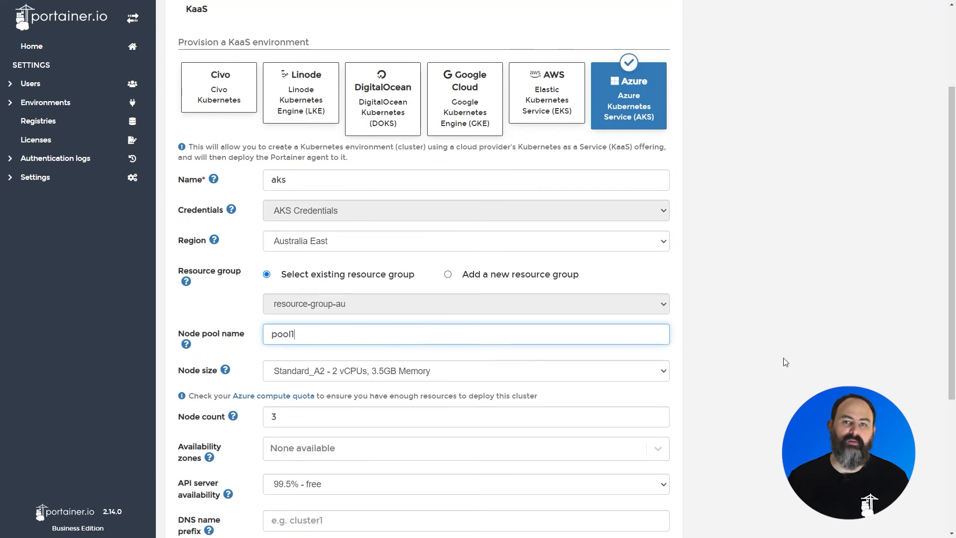
{"action": "left_click", "coordinate": [786, 362]}
{"action": "scroll", "coordinate": [785, 360], "scroll_direction": "down", "scroll_amount": 4}
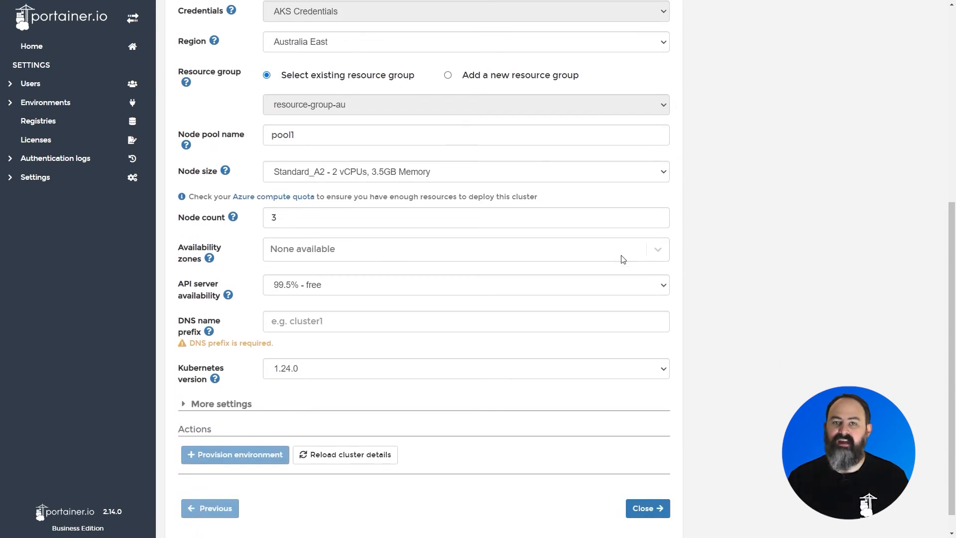
{"action": "left_click", "coordinate": [451, 325]}
{"action": "type", "text": "cluster1"}
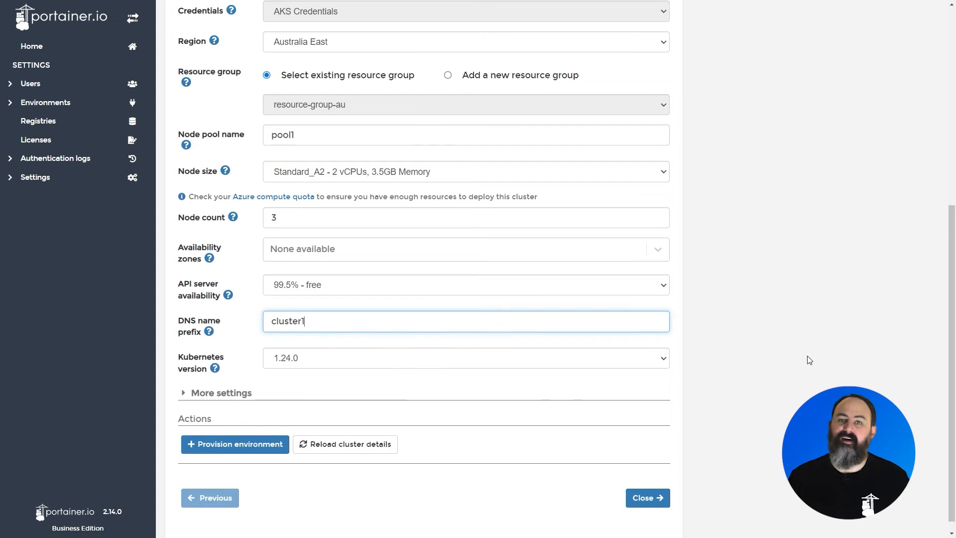
{"action": "left_click", "coordinate": [809, 360]}
Step: In the additional metadata settings, assign the environment to the UAT group and add the testing tag
{"action": "left_click", "coordinate": [197, 394]}
{"action": "scroll", "coordinate": [804, 402], "scroll_direction": "down", "scroll_amount": 3}
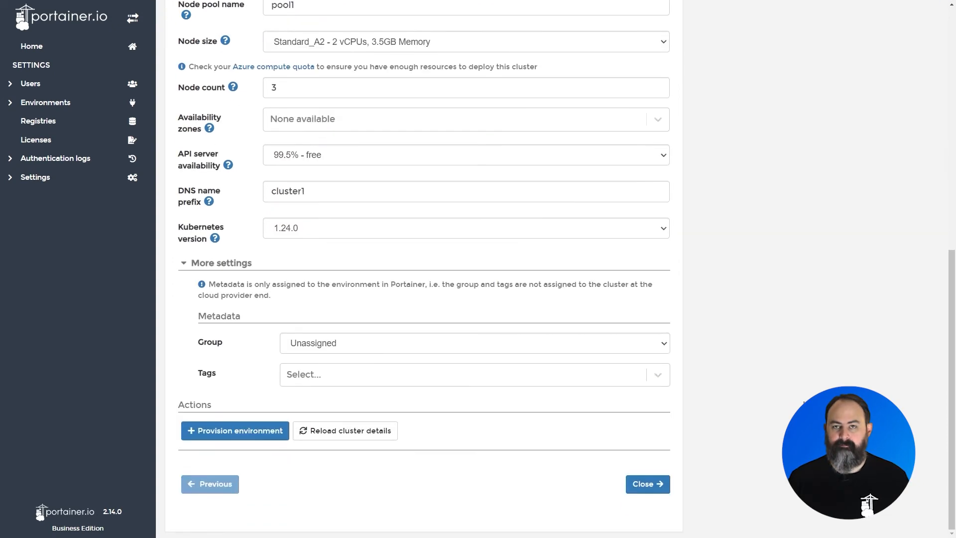
{"action": "left_click", "coordinate": [653, 346]}
{"action": "left_click", "coordinate": [633, 371]}
{"action": "left_click", "coordinate": [655, 375]}
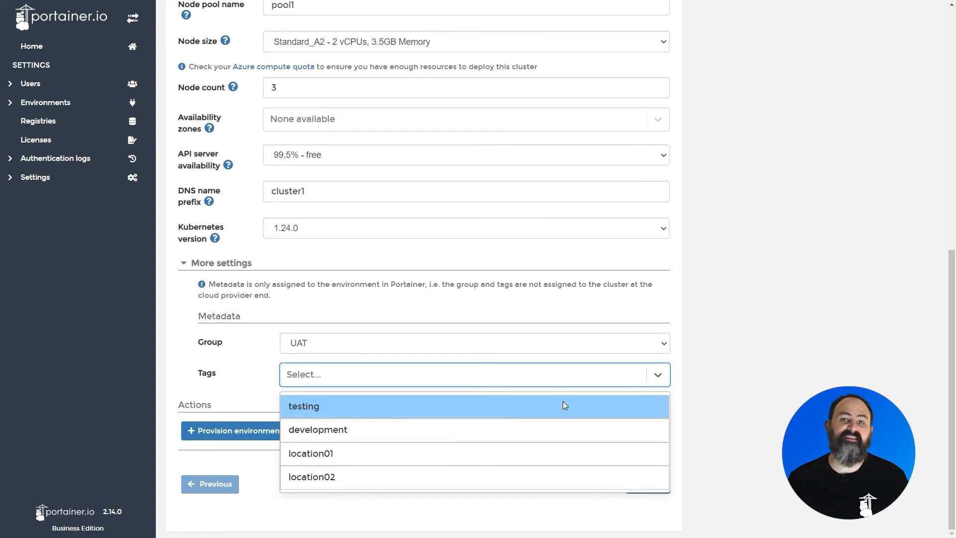
{"action": "left_click", "coordinate": [563, 406]}
{"action": "left_click", "coordinate": [734, 354]}
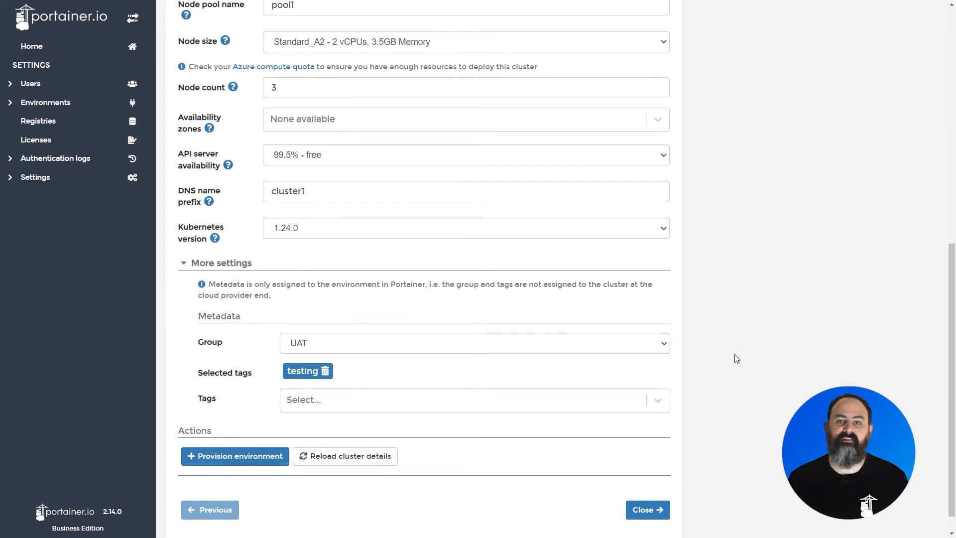
Step: Provision the AKS environment and close the environment wizard
{"action": "scroll", "coordinate": [735, 356], "scroll_direction": "down", "scroll_amount": 1}
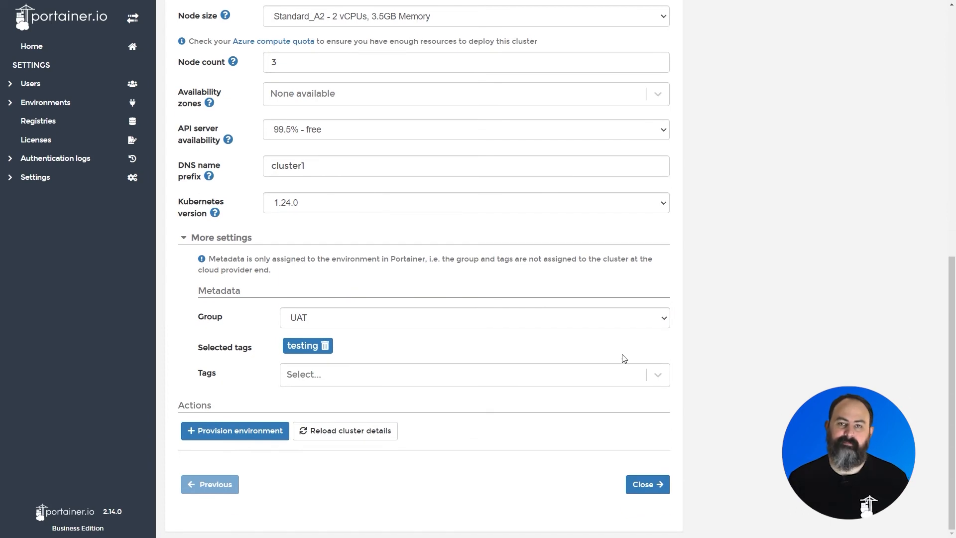
{"action": "left_click", "coordinate": [251, 435]}
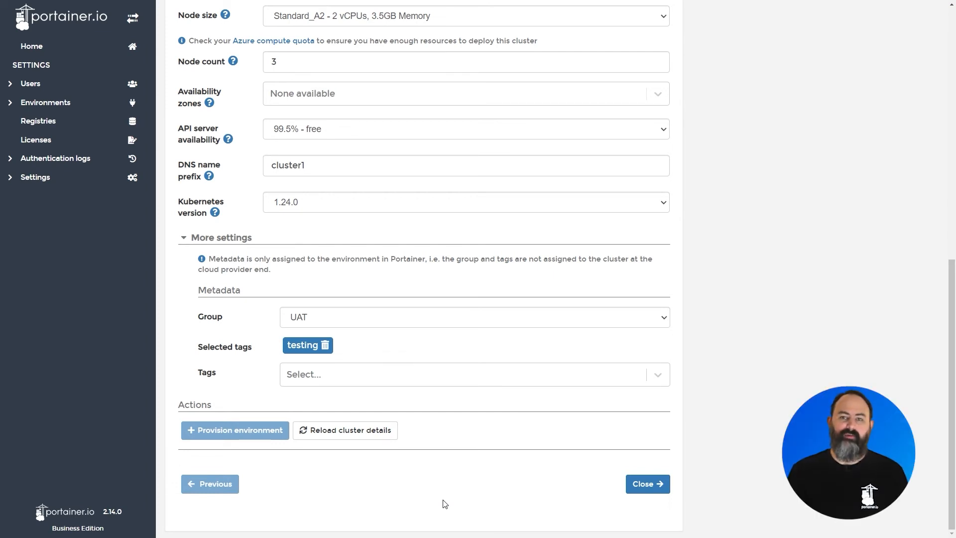
{"action": "left_click", "coordinate": [657, 491]}
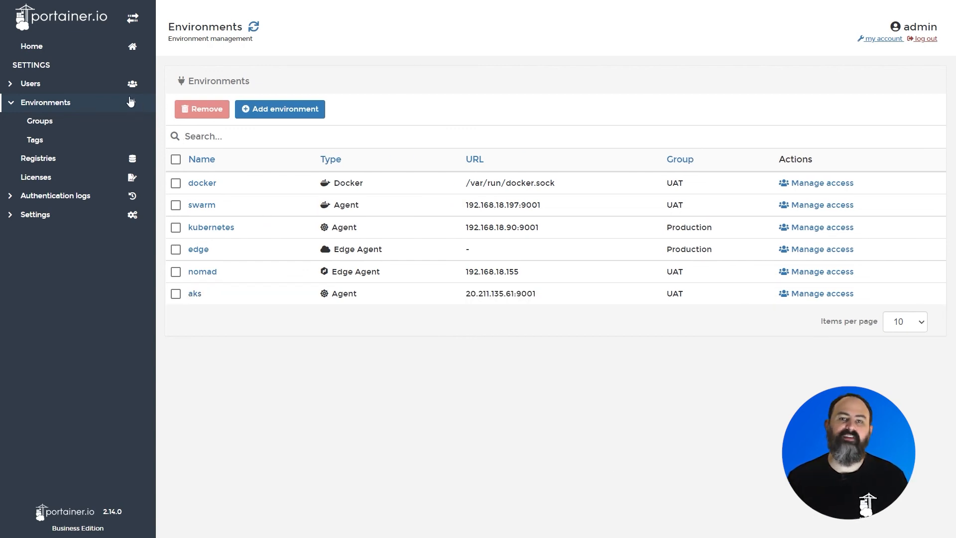
Step: Open the dashboard of the aks environment from the home environment list
{"action": "left_click", "coordinate": [86, 46]}
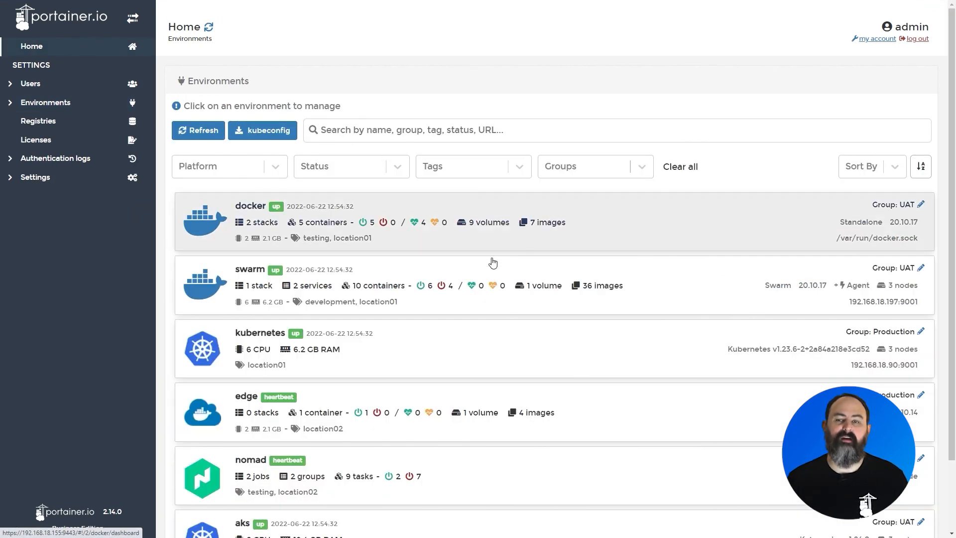
{"action": "scroll", "coordinate": [493, 269], "scroll_direction": "down", "scroll_amount": 2}
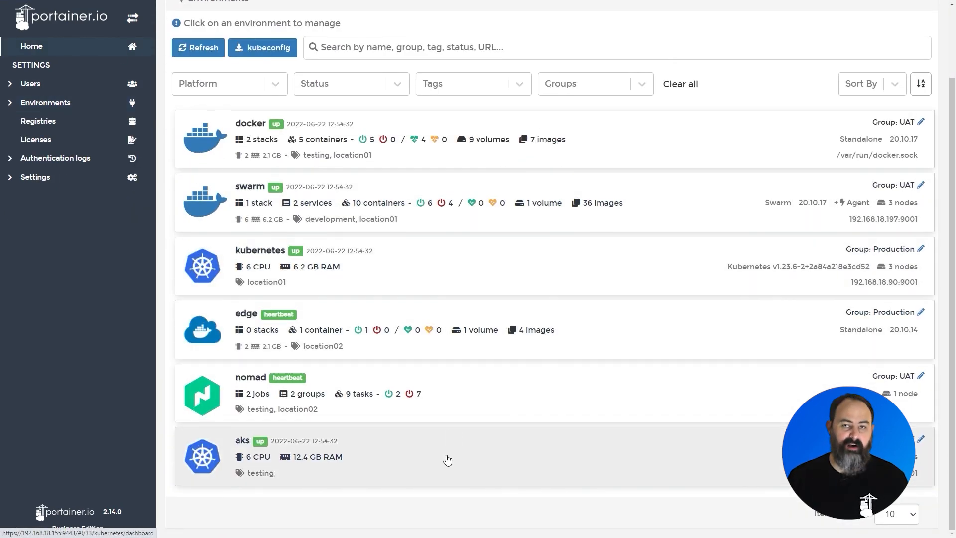
{"action": "left_click", "coordinate": [447, 458]}
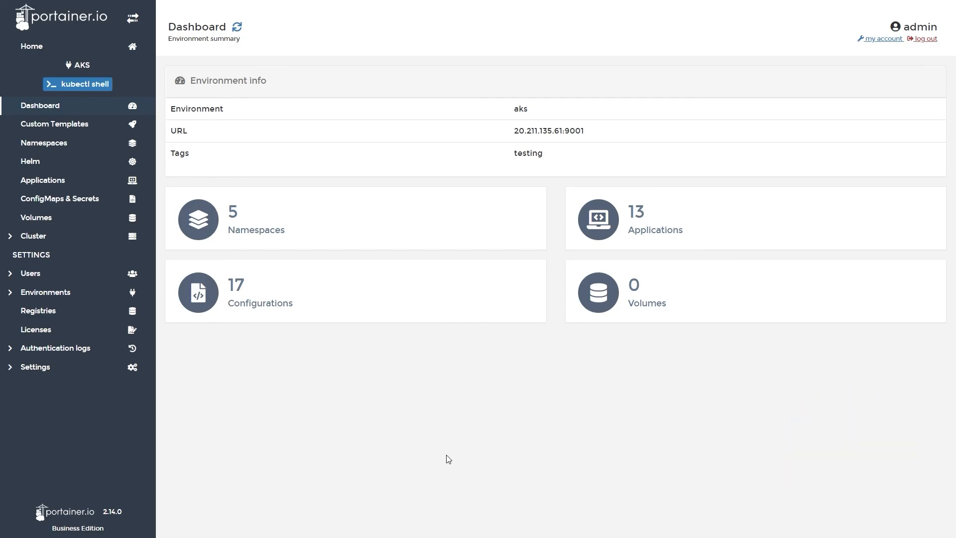